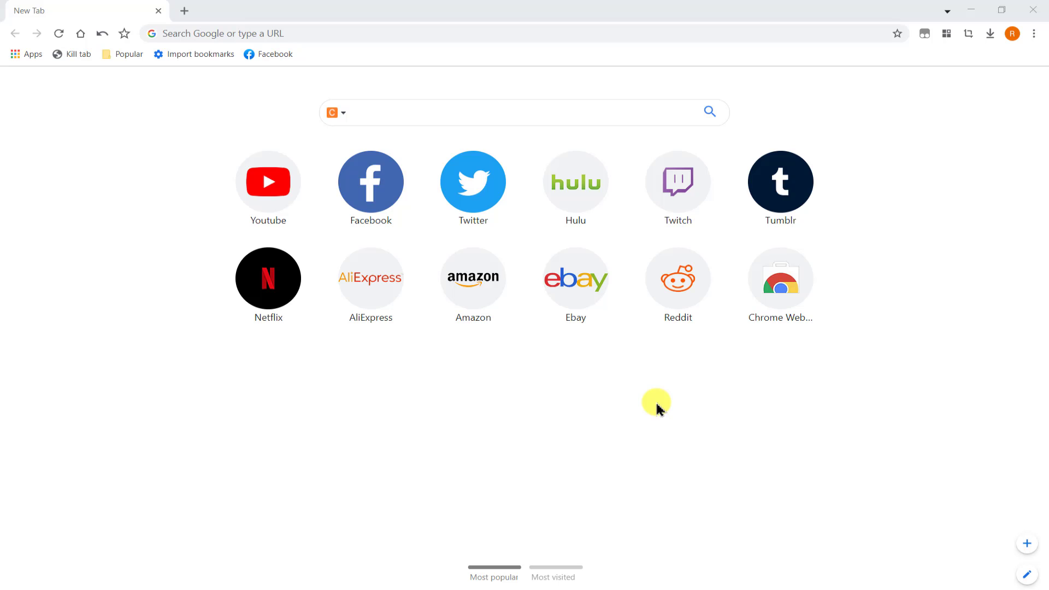
Go to namecheap.com in Google Chrome
left_click(335, 33)
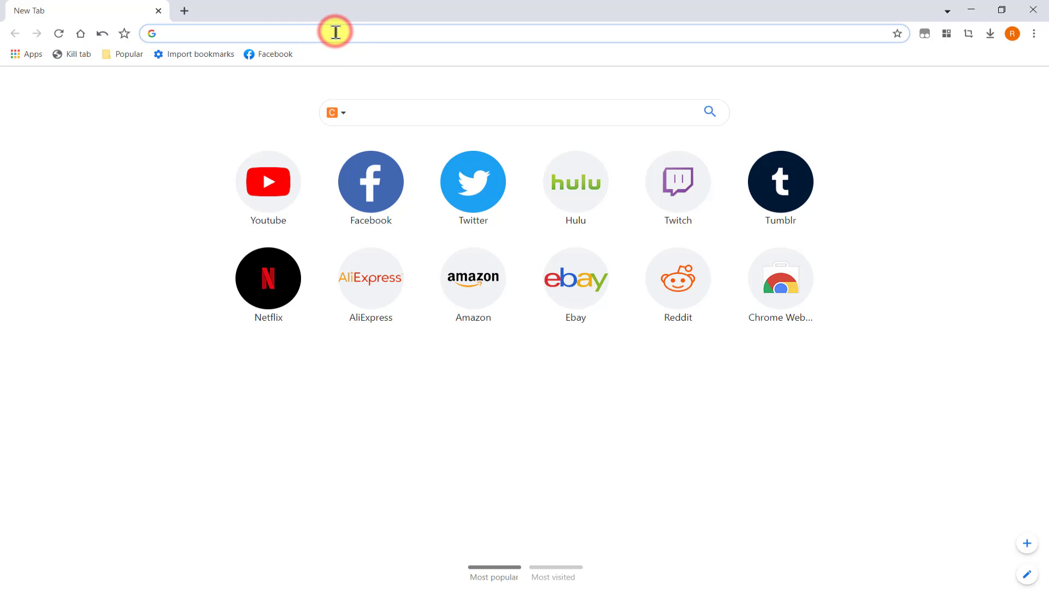
type("name")
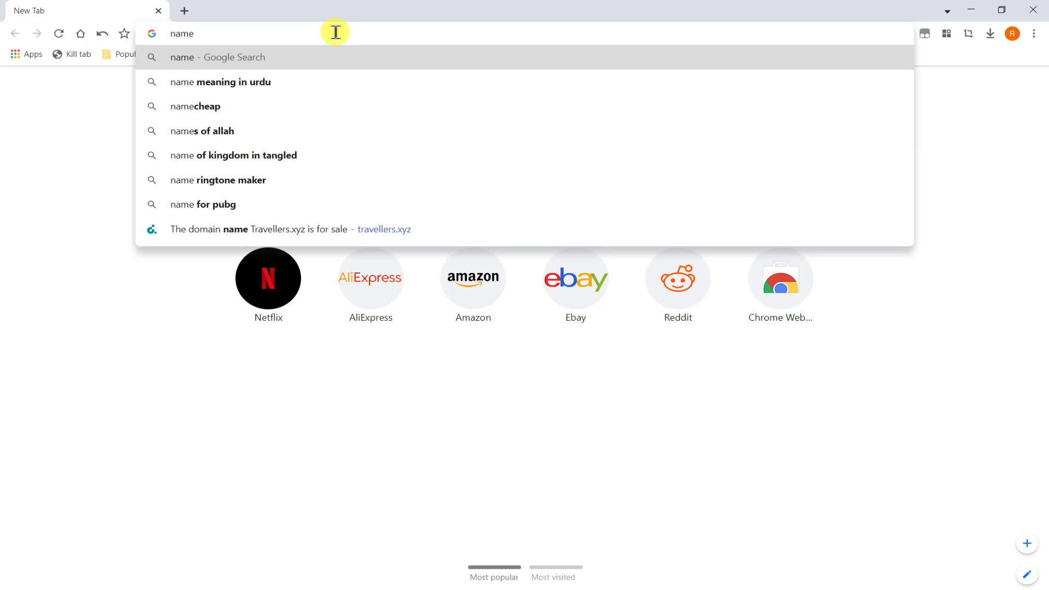
type("cheap")
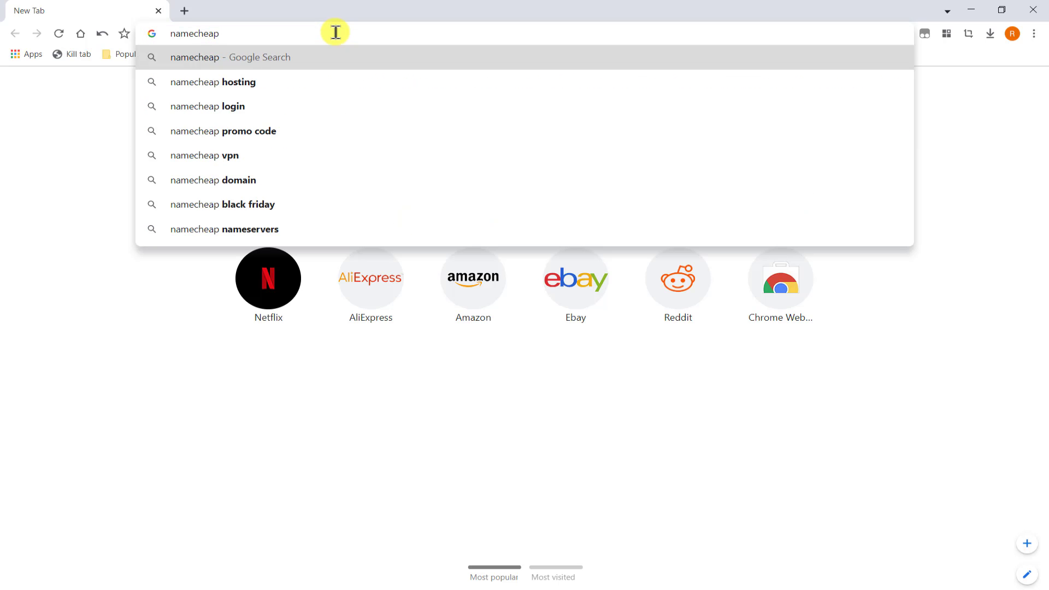
type(".com")
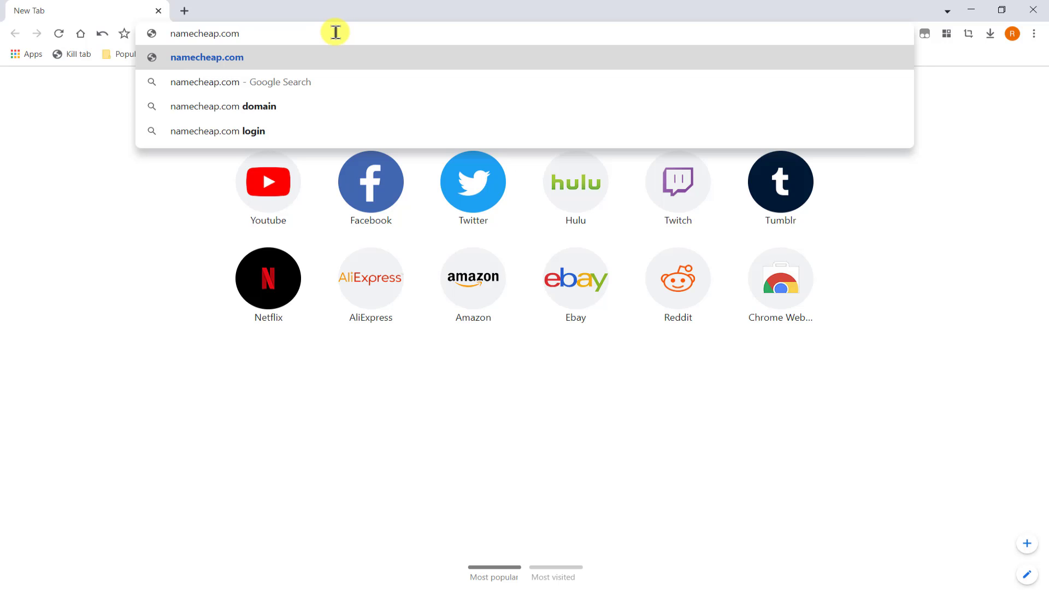
key("Return")
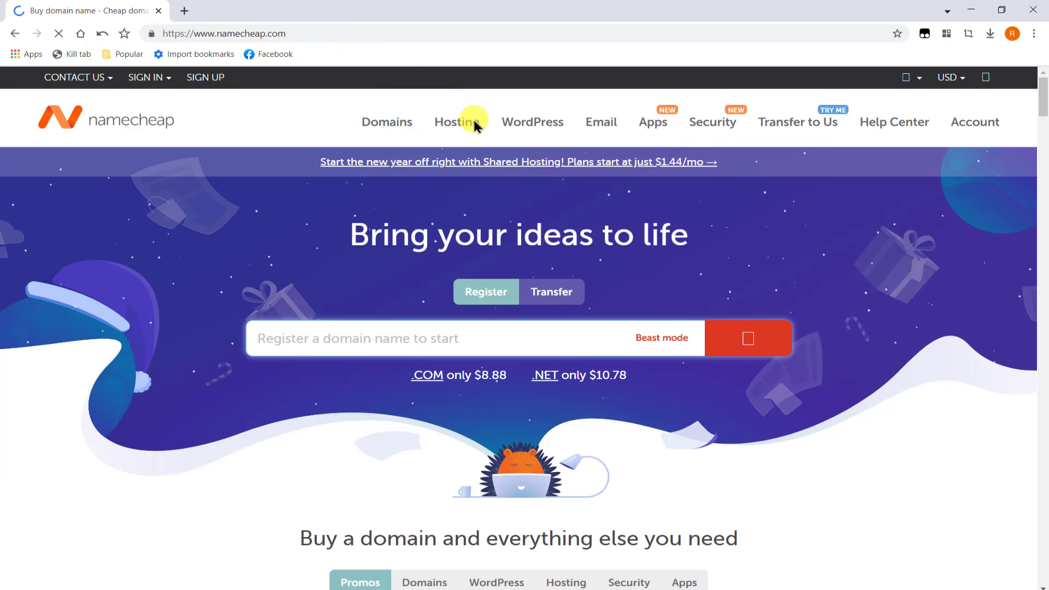
Open the shared hosting plans and start a Stellar Plus order
mouse_move(456, 121)
left_click(484, 160)
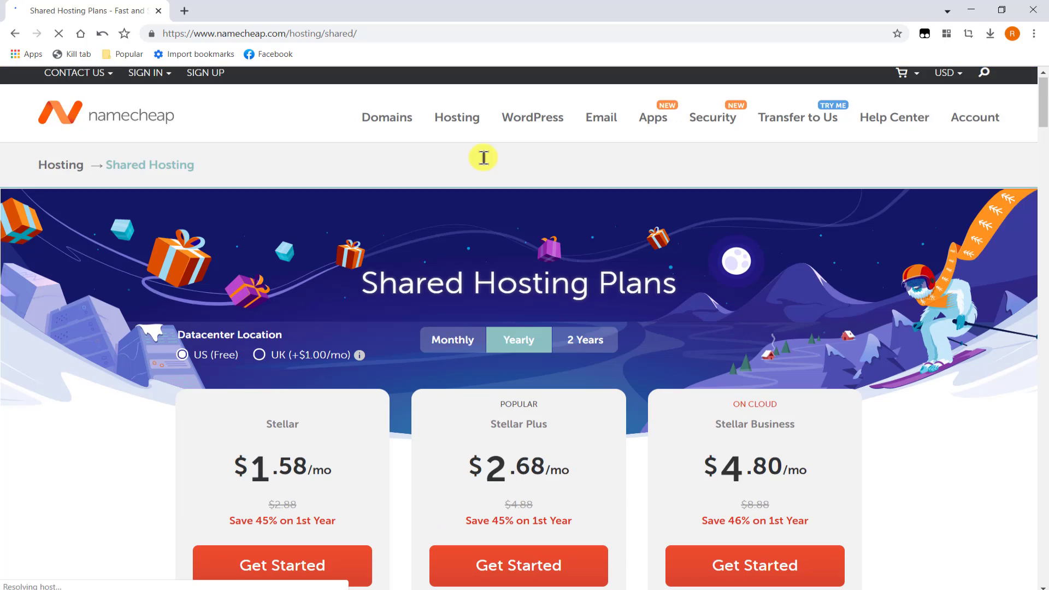
scroll(483, 158, "down", 1)
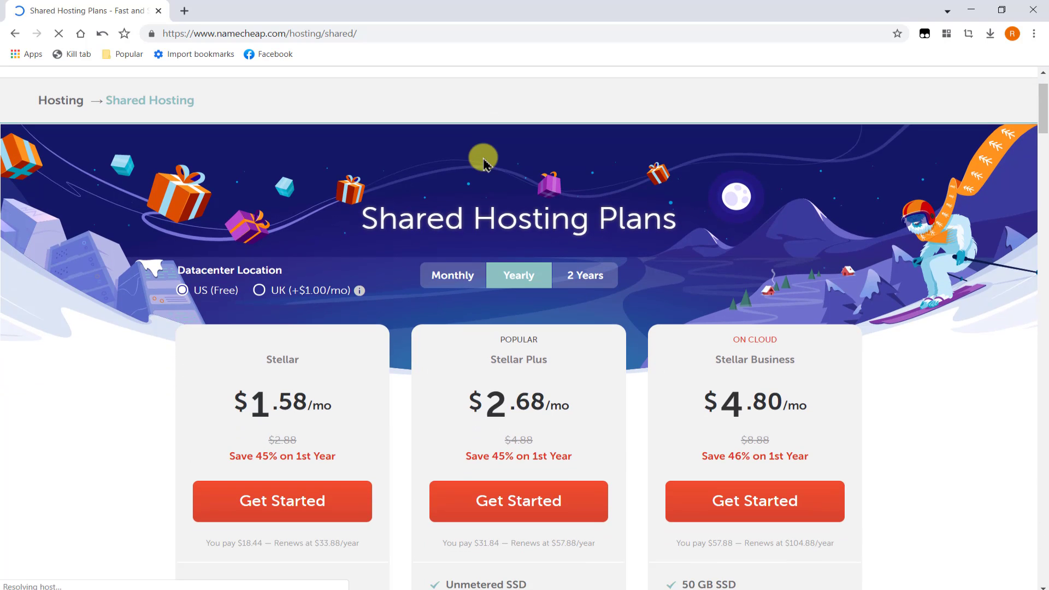
scroll(484, 159, "down", 1)
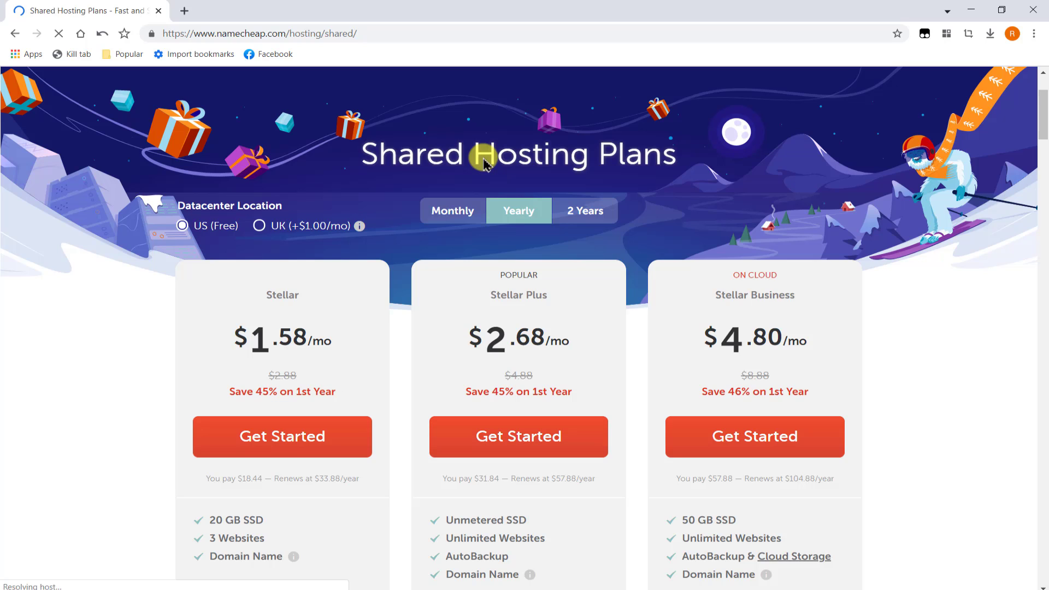
left_click(477, 439)
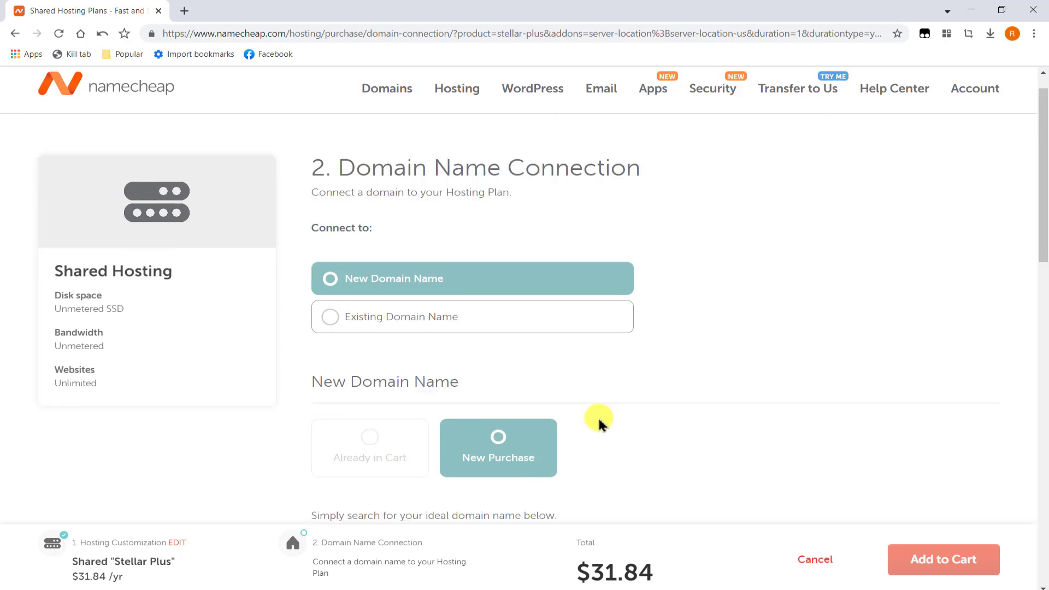
Select the $31.84/yr price on the checkout and open a blank browser tab
scroll(599, 424, "down", 2)
mouse_move(639, 572)
left_mouse_down()
mouse_move(586, 573)
mouse_move(701, 575)
left_mouse_up()
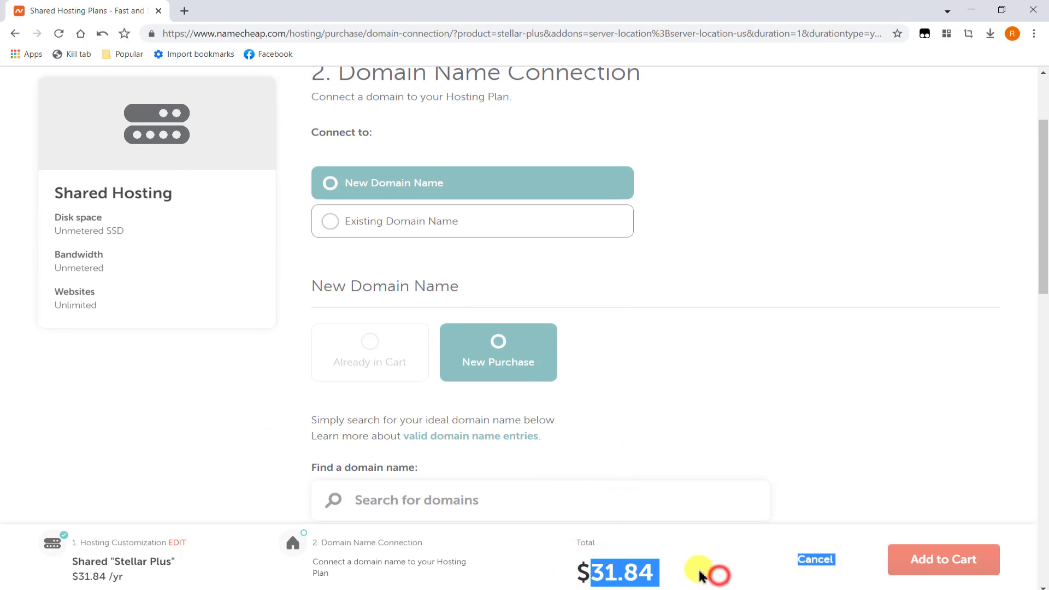
left_click(653, 554)
left_click(184, 11)
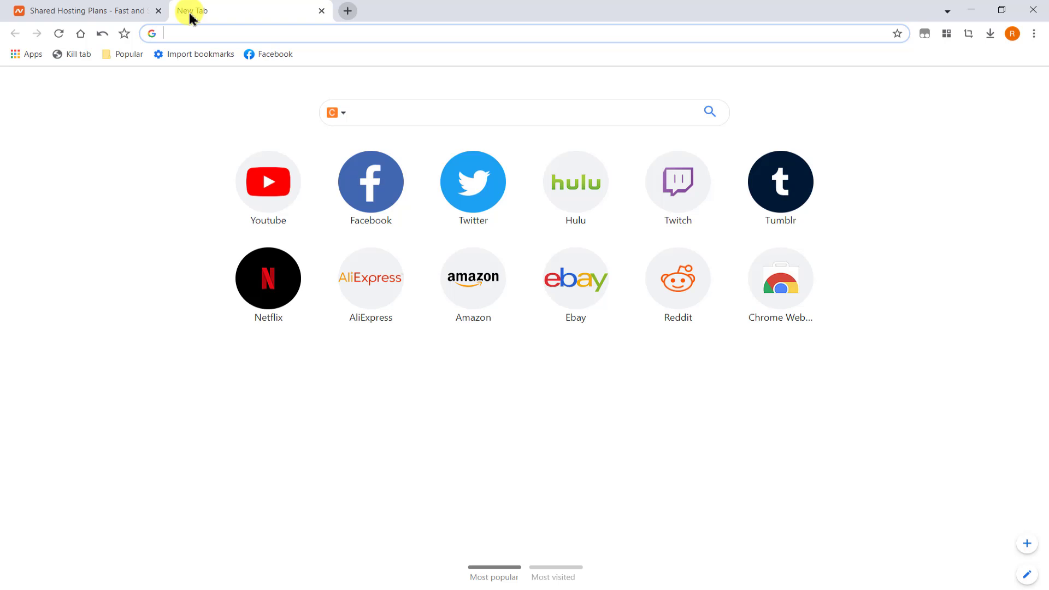
Search '$ to pkr' and convert 32 US dollars to 5151.77 Pakistani rupees, then return to Namecheap
type("$ to pkr")
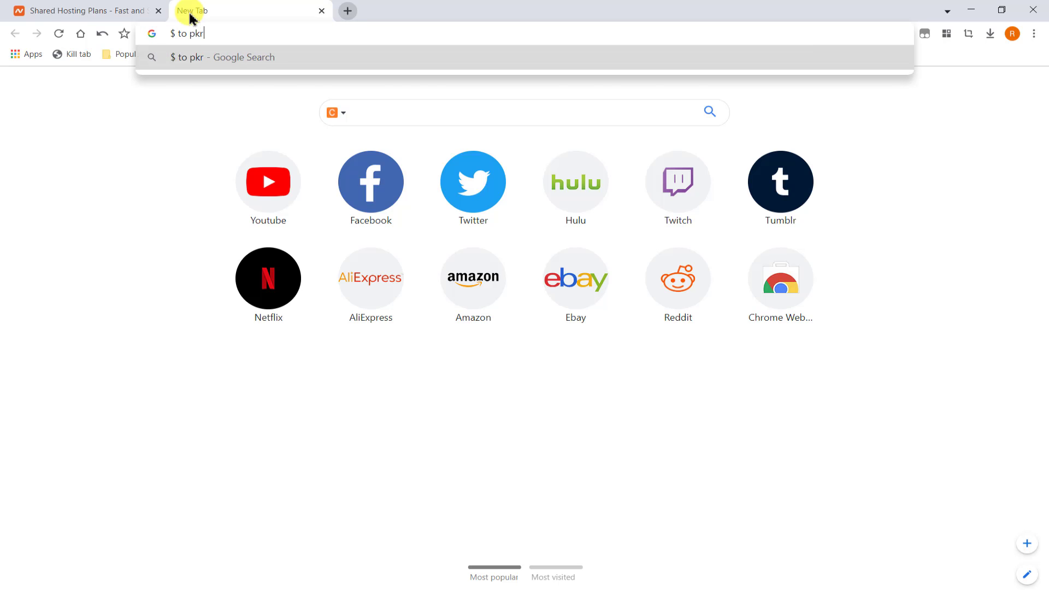
key("Return")
left_click(196, 299)
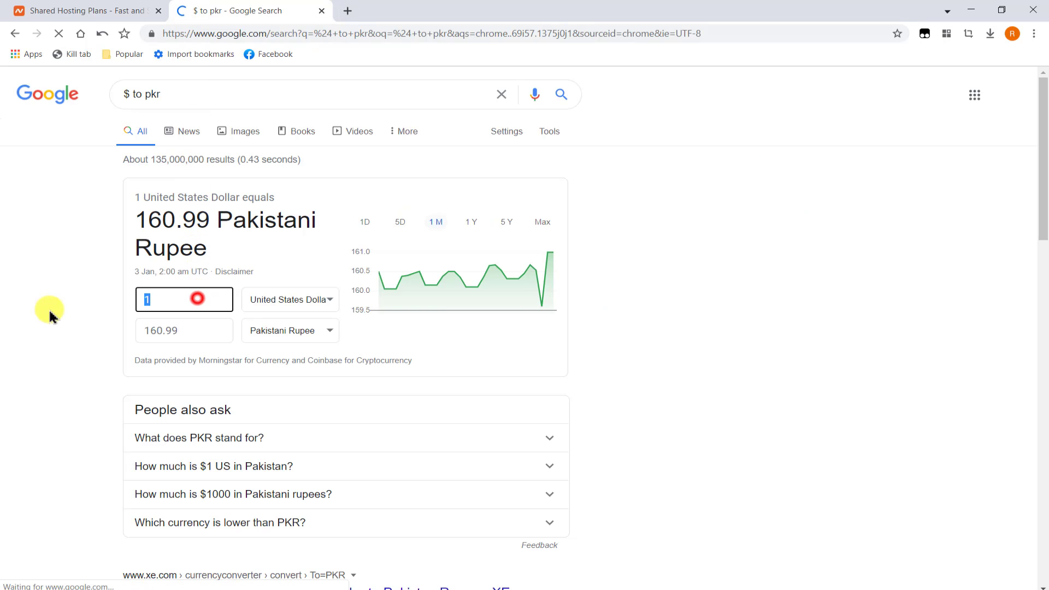
type("32")
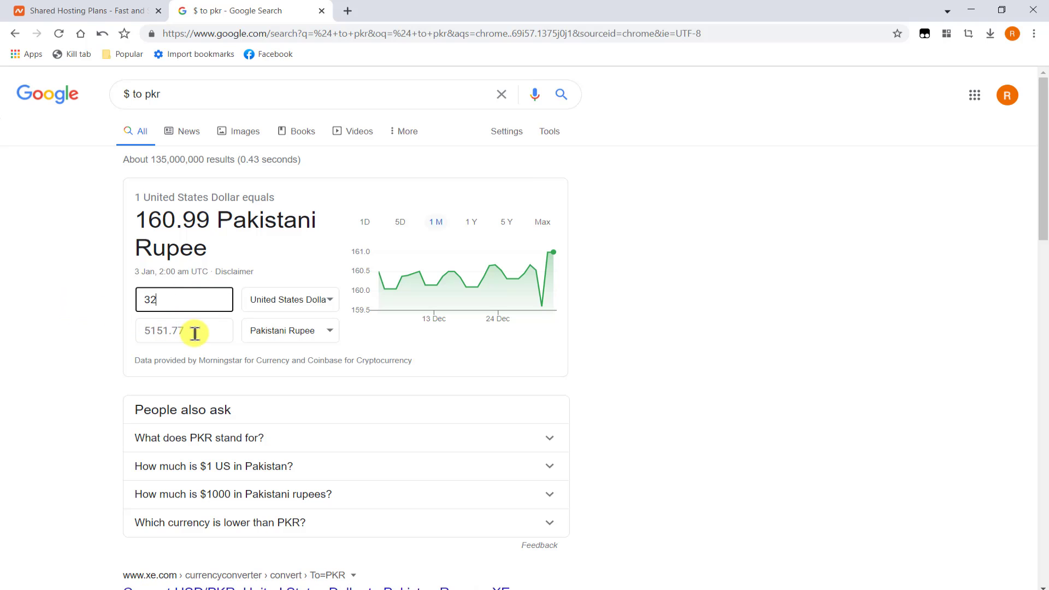
left_click(196, 331)
left_click(28, 10)
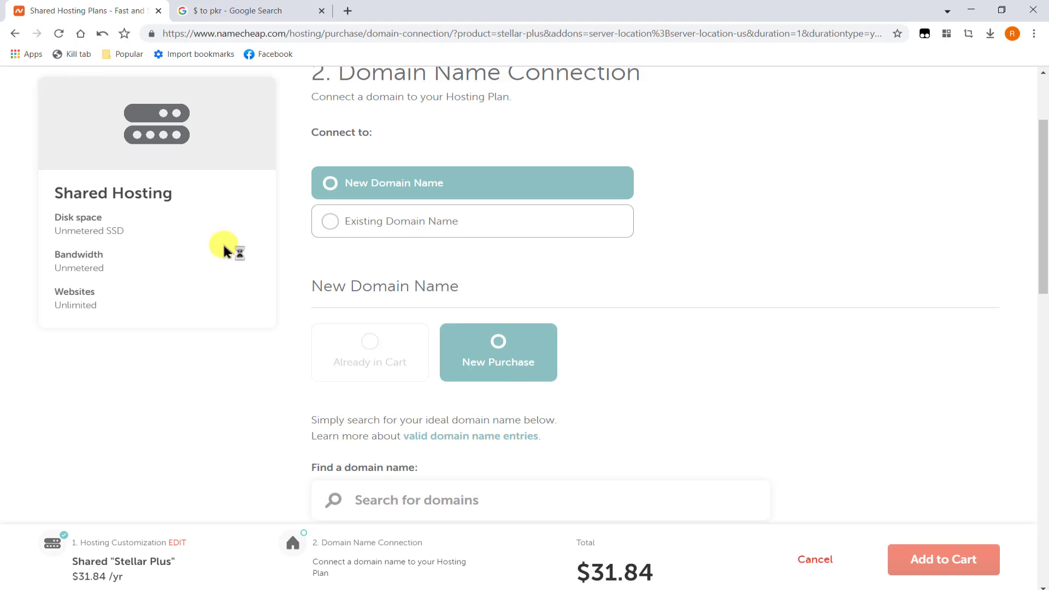
Scroll to 'Find a domain name' and focus the empty Search for domains box
scroll(377, 437, "down", 2)
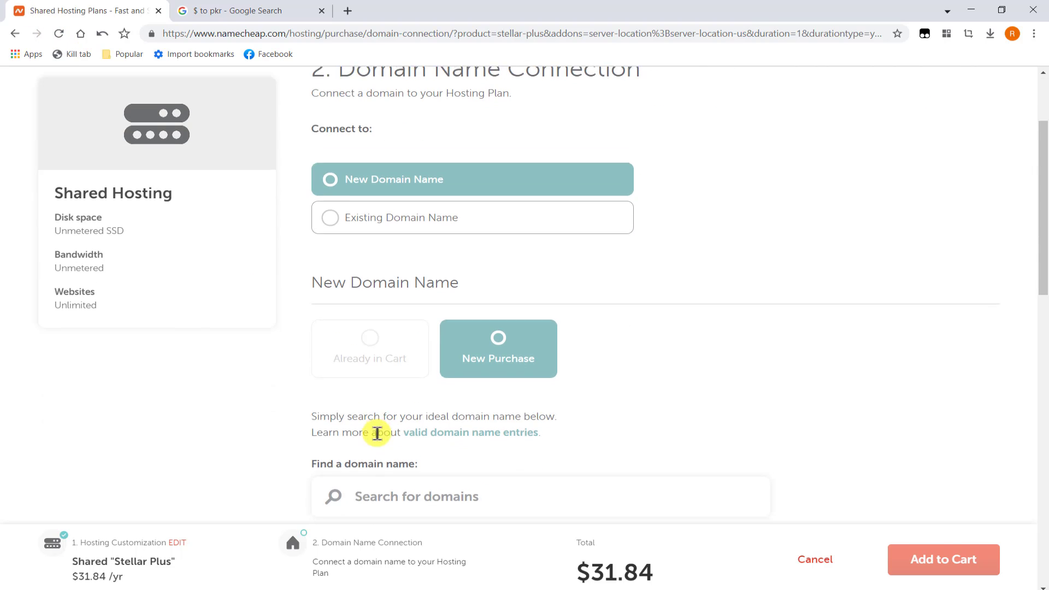
scroll(377, 435, "down", 1)
scroll(377, 437, "up", 1)
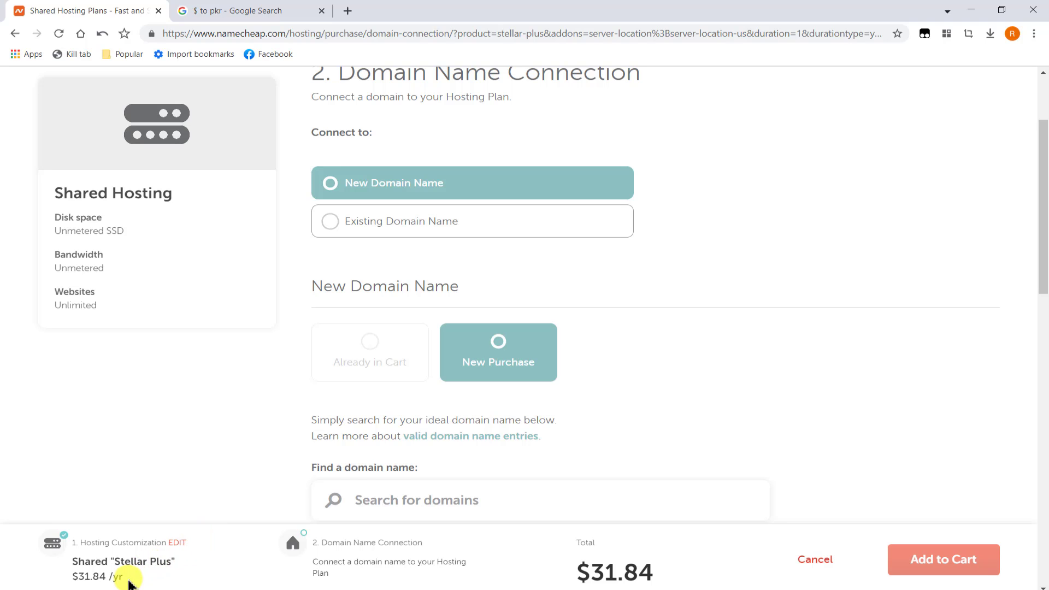
scroll(129, 585, "down", 1)
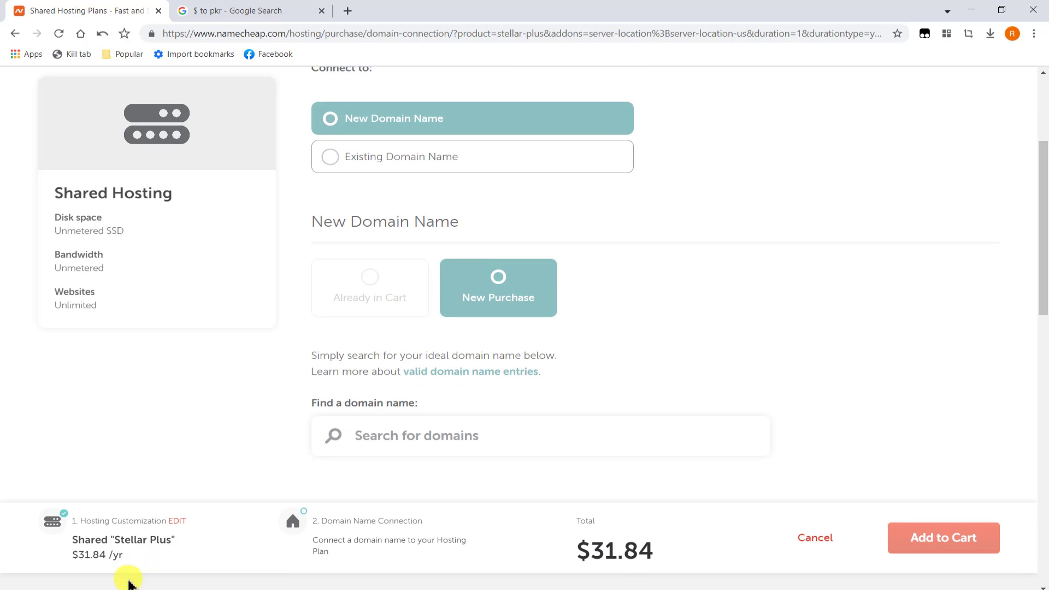
scroll(130, 585, "up", 3)
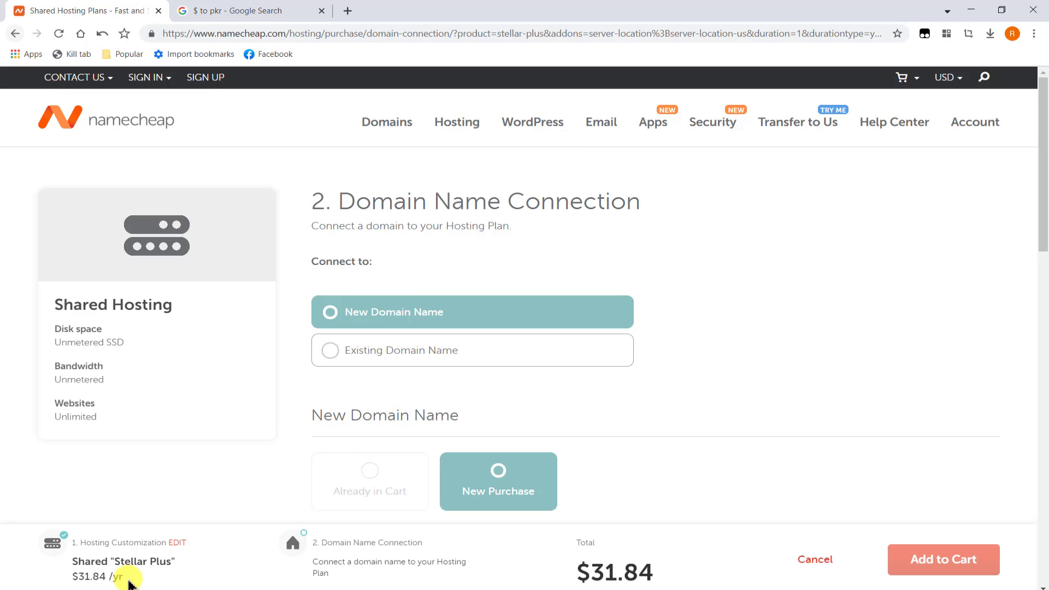
scroll(129, 585, "down", 1)
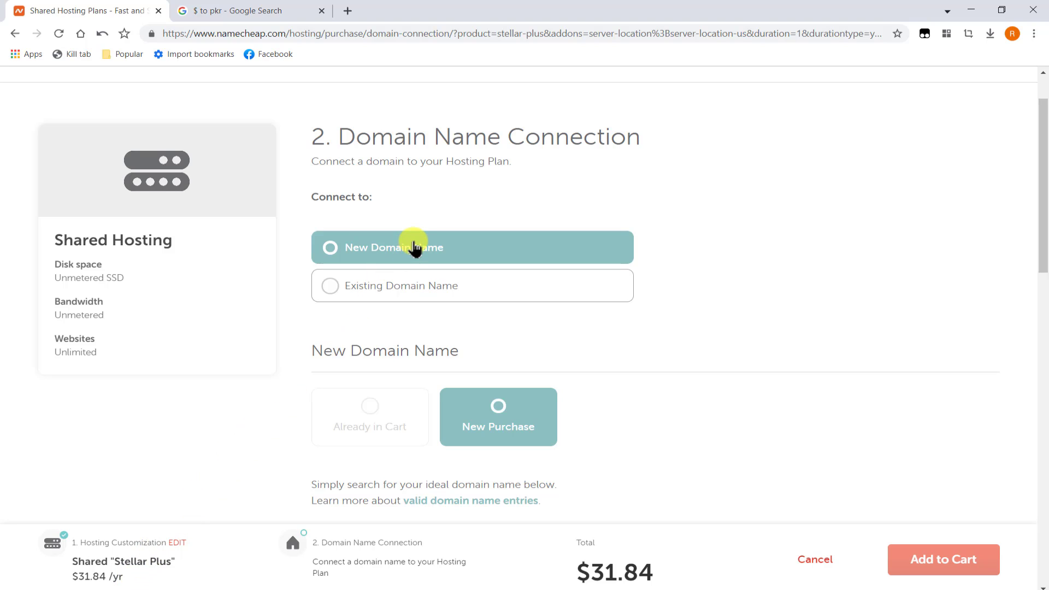
scroll(299, 249, "down", 1)
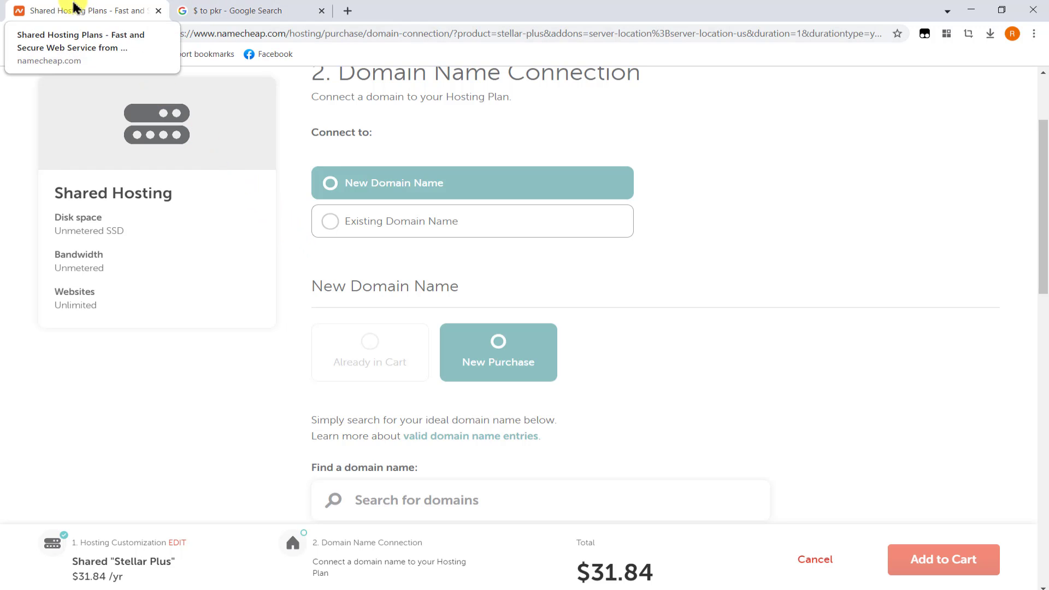
scroll(77, 7, "down", 2)
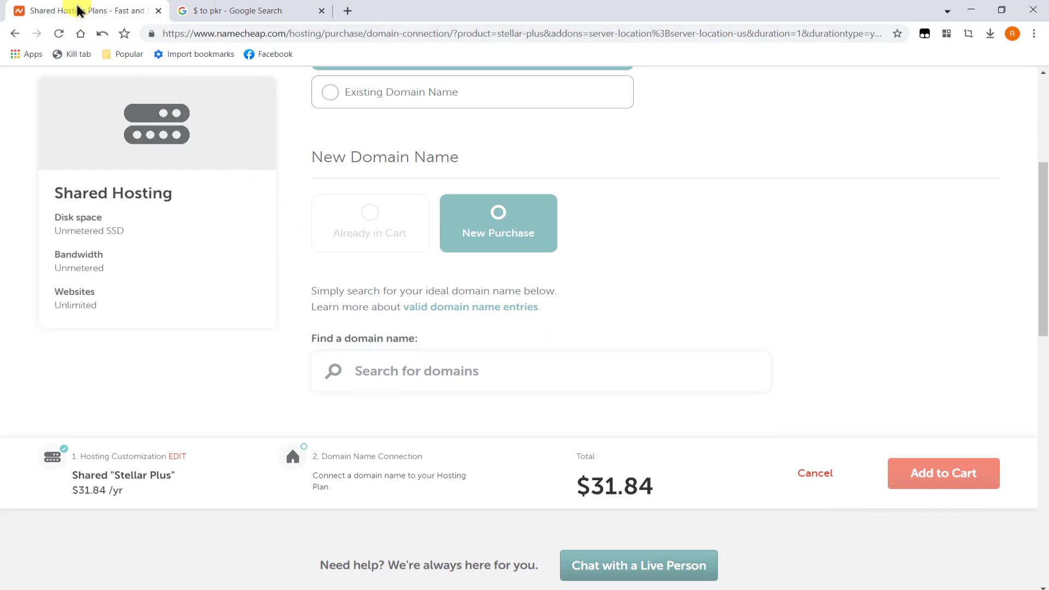
left_click(512, 380)
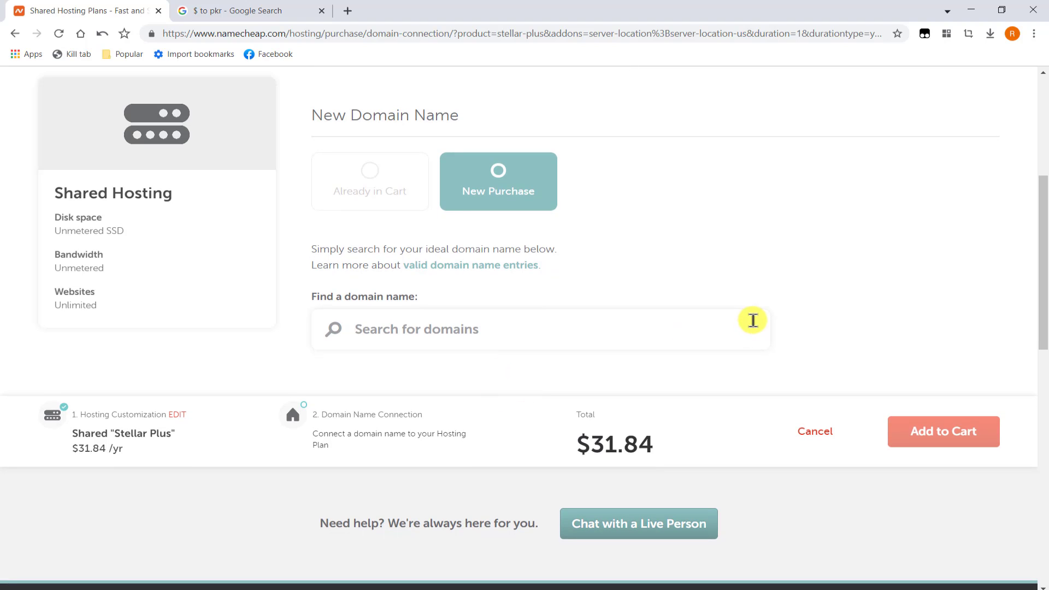
Search 'watchertugrul' and choose watchertugrul.fun as the new domain
type("watcher")
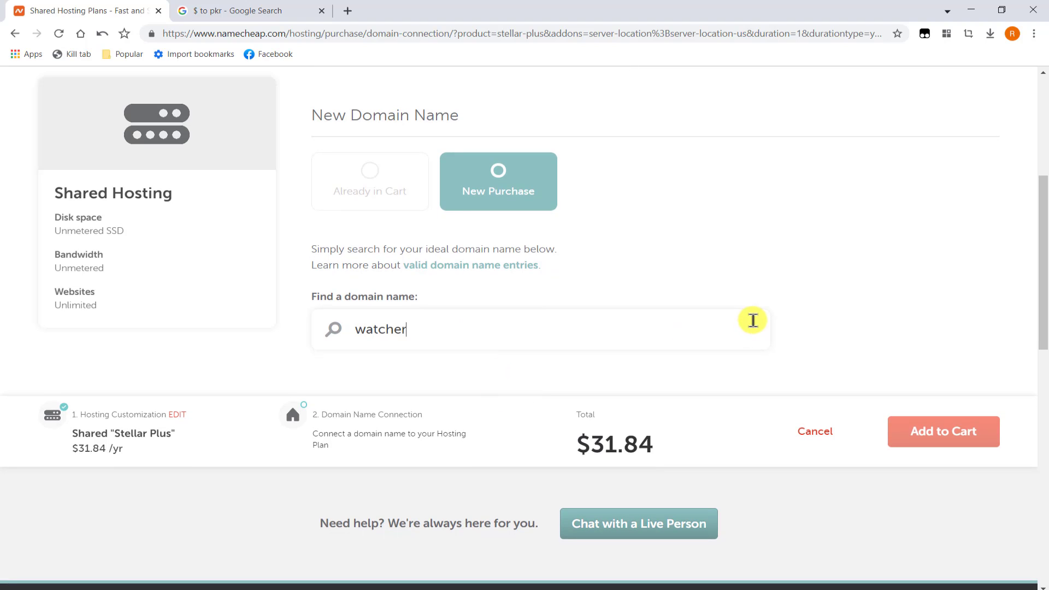
type("tugrul")
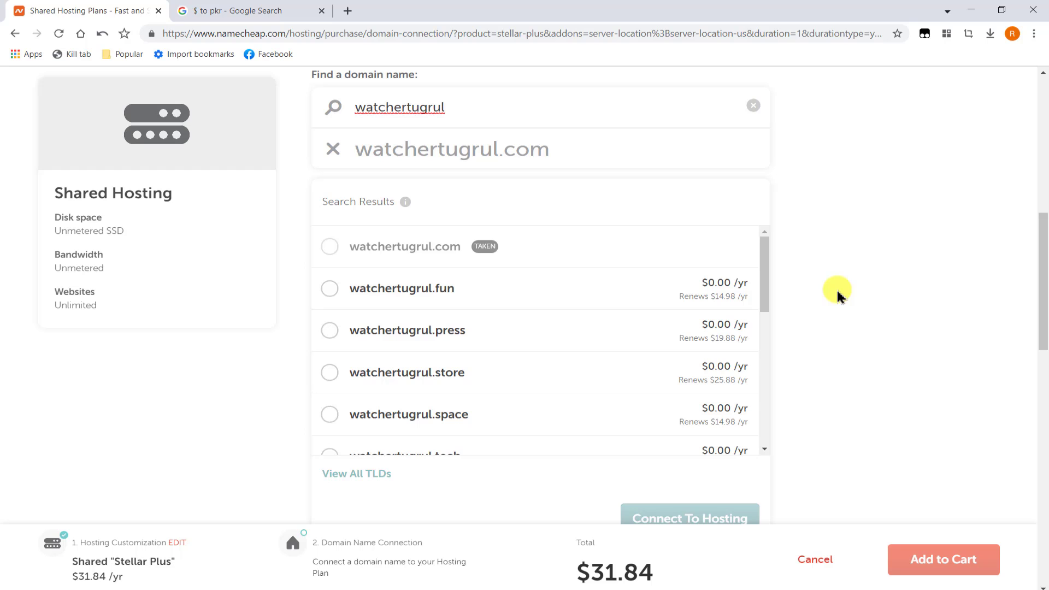
scroll(768, 344, "down", 2)
scroll(714, 391, "down", 3)
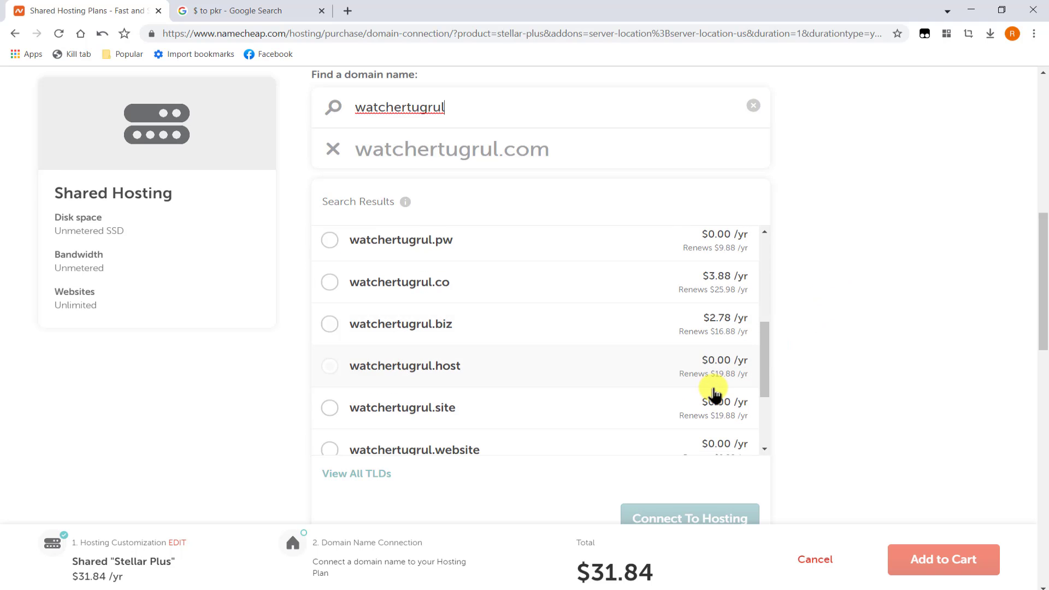
scroll(717, 355, "down", 2)
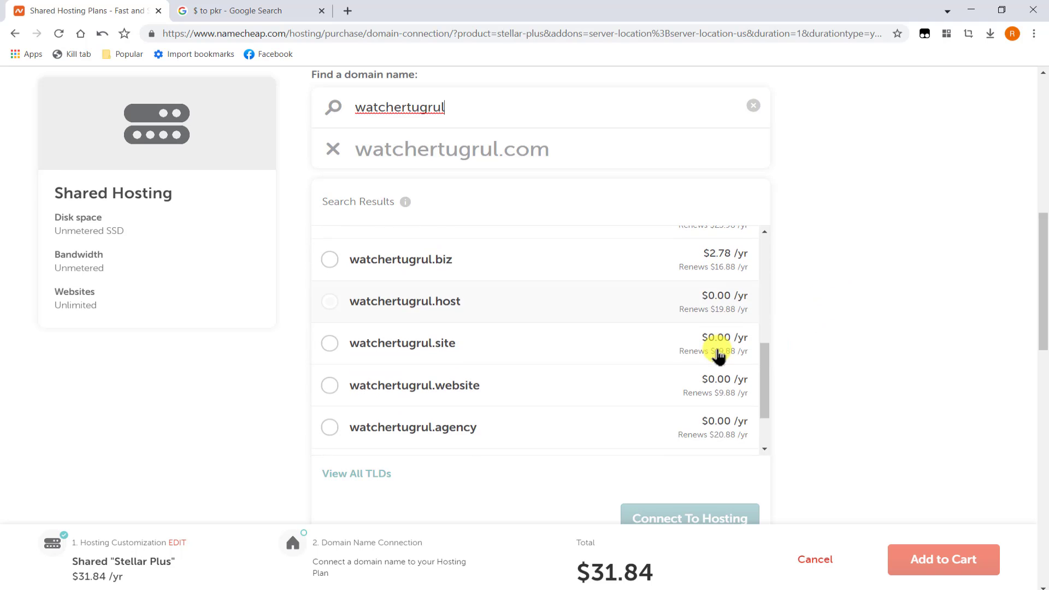
scroll(719, 357, "up", 4)
scroll(719, 356, "down", 3)
scroll(720, 357, "down", 2)
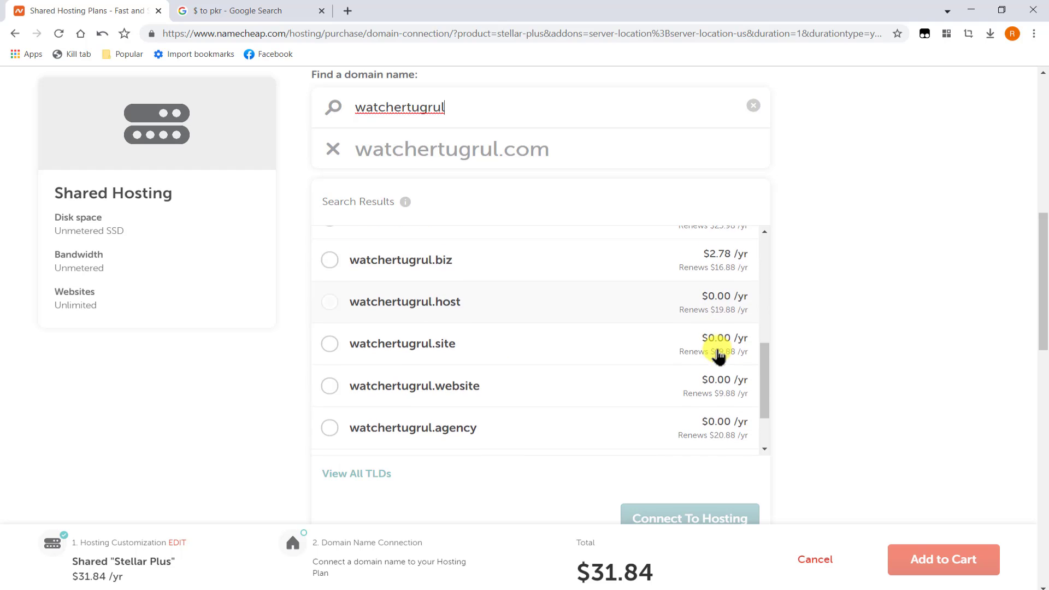
scroll(719, 356, "up", 6)
left_click(743, 286)
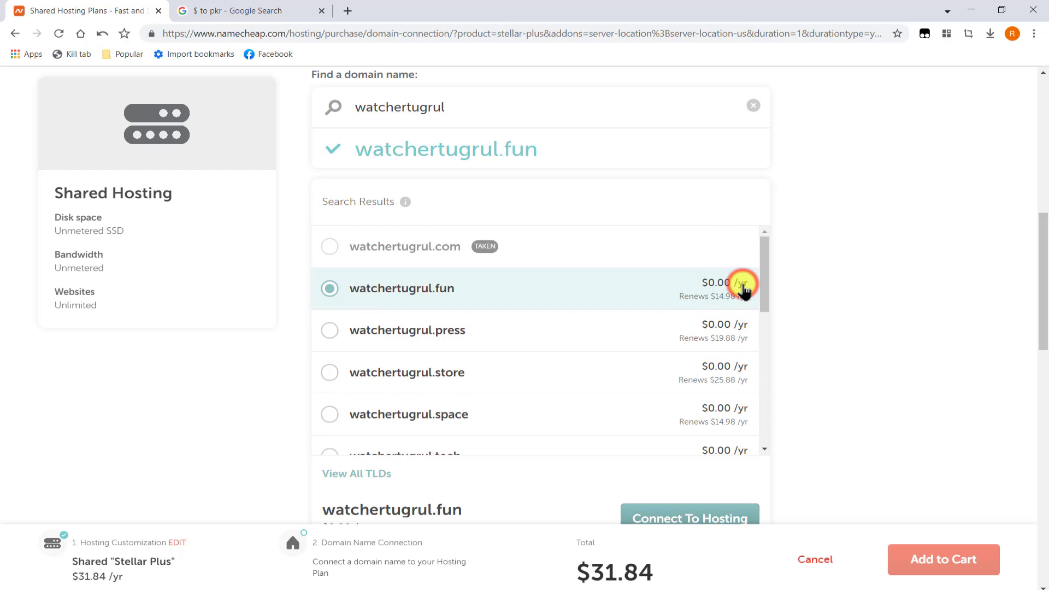
Connect watchertugrul.fun to the hosting and add both to the cart at $32.02
scroll(744, 291, "down", 3)
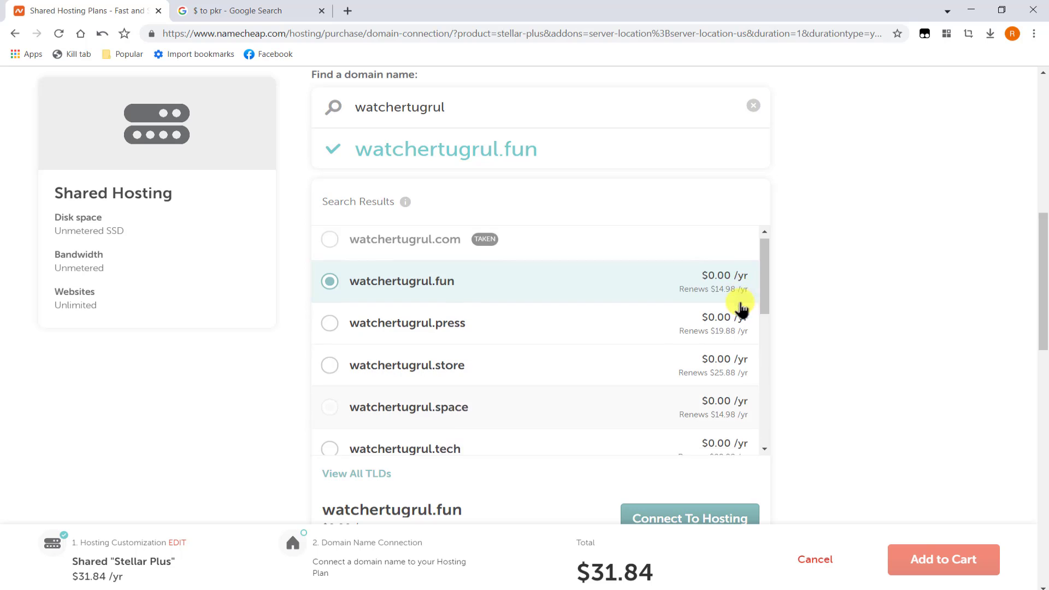
left_click(711, 514)
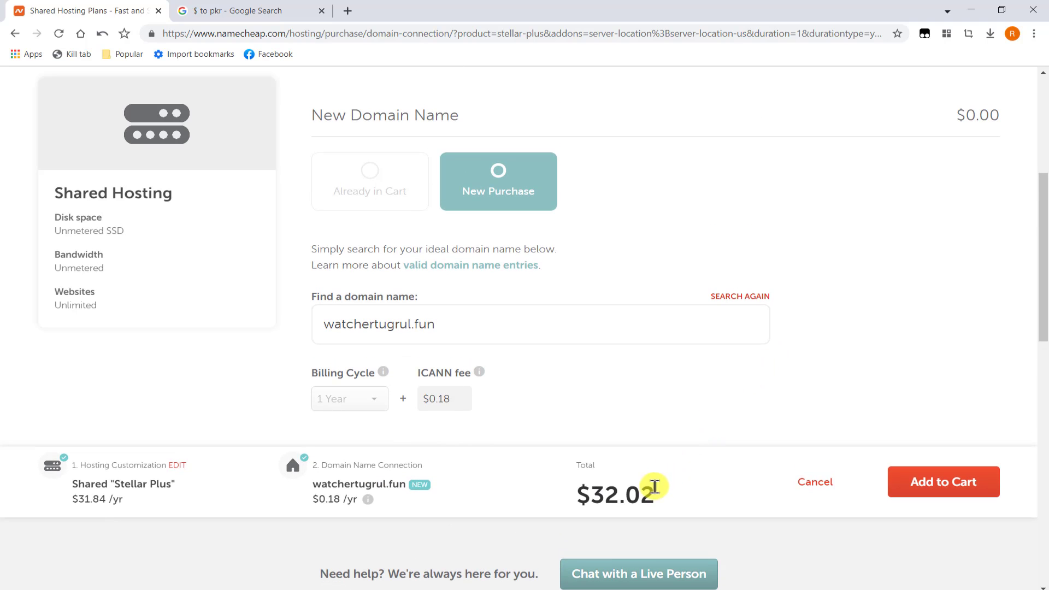
left_click_drag(655, 491, 584, 498)
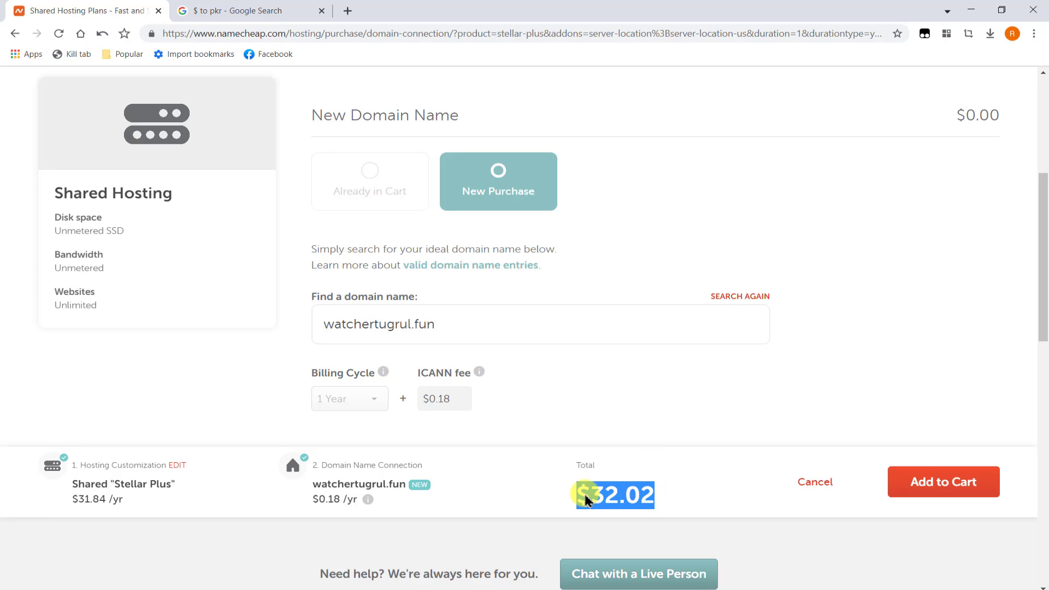
scroll(874, 533, "up", 1)
left_click(950, 539)
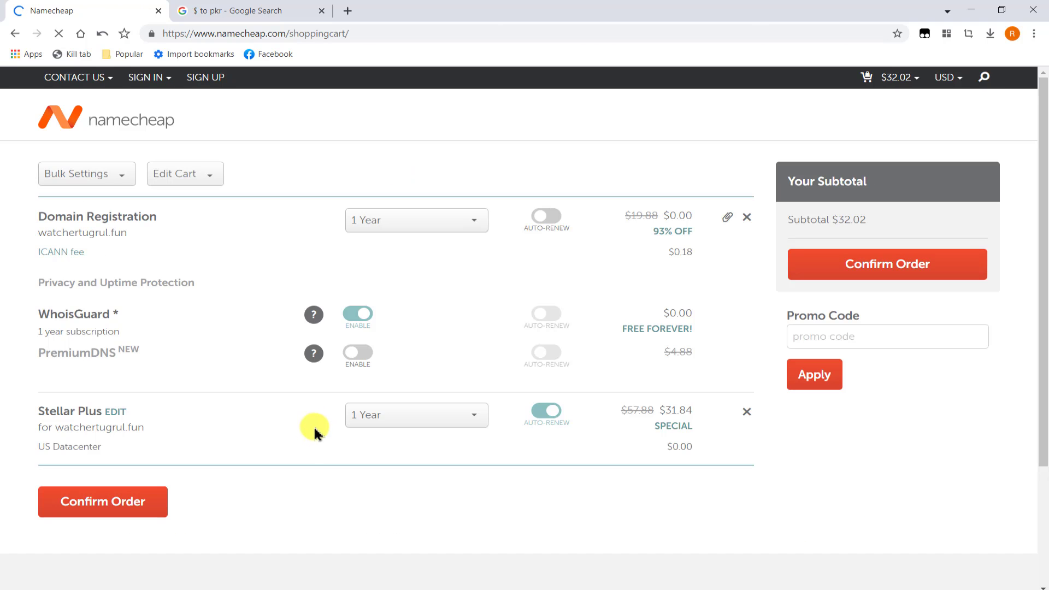
Confirm the cart order and sign in to reach the Namecheap account dashboard
left_click(111, 502)
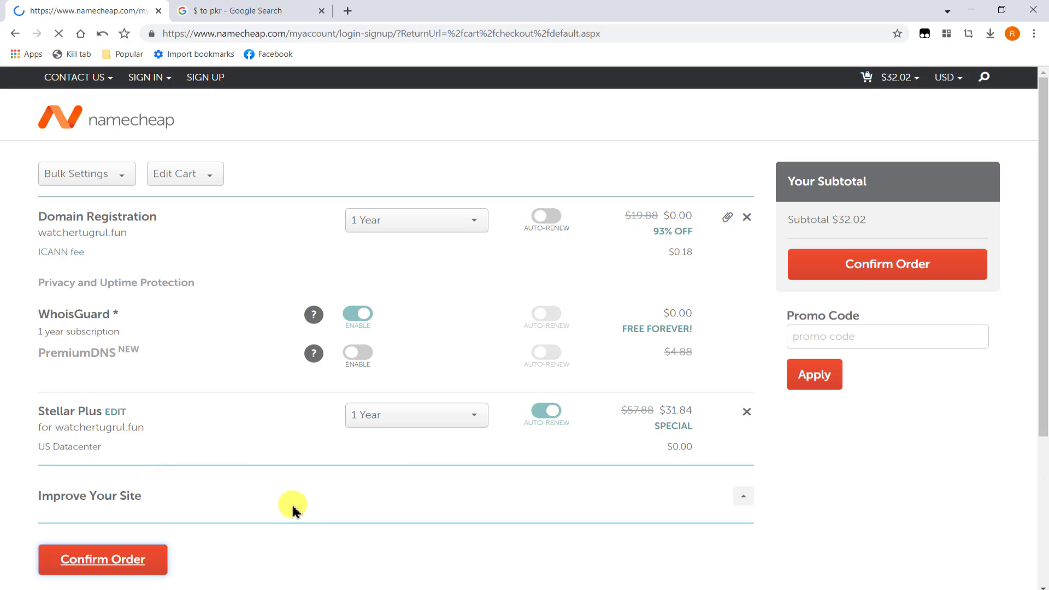
scroll(293, 511, "down", 1)
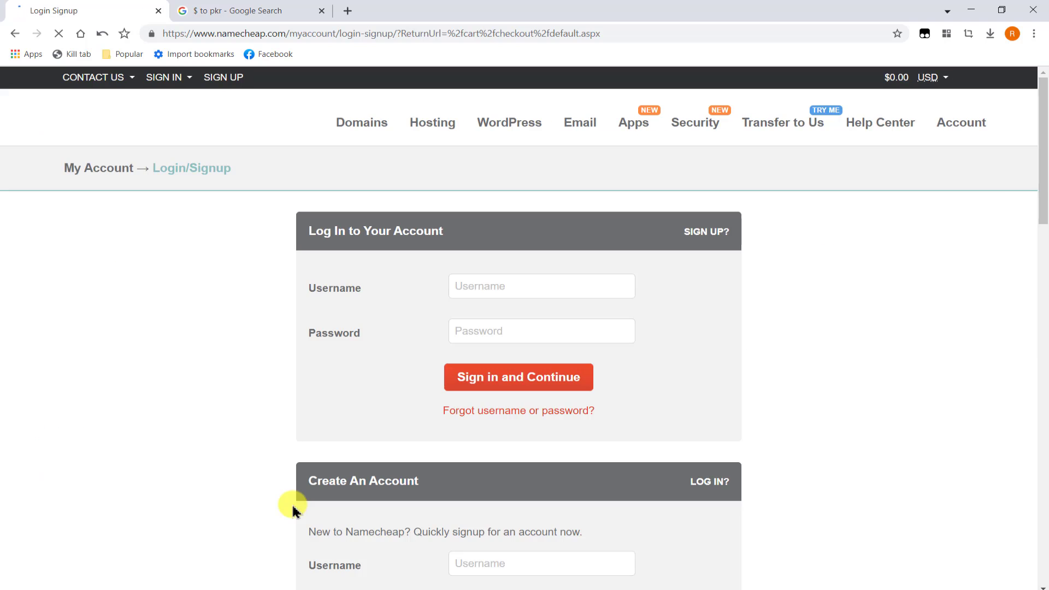
scroll(294, 511, "down", 2)
scroll(293, 511, "down", 1)
scroll(293, 508, "down", 2)
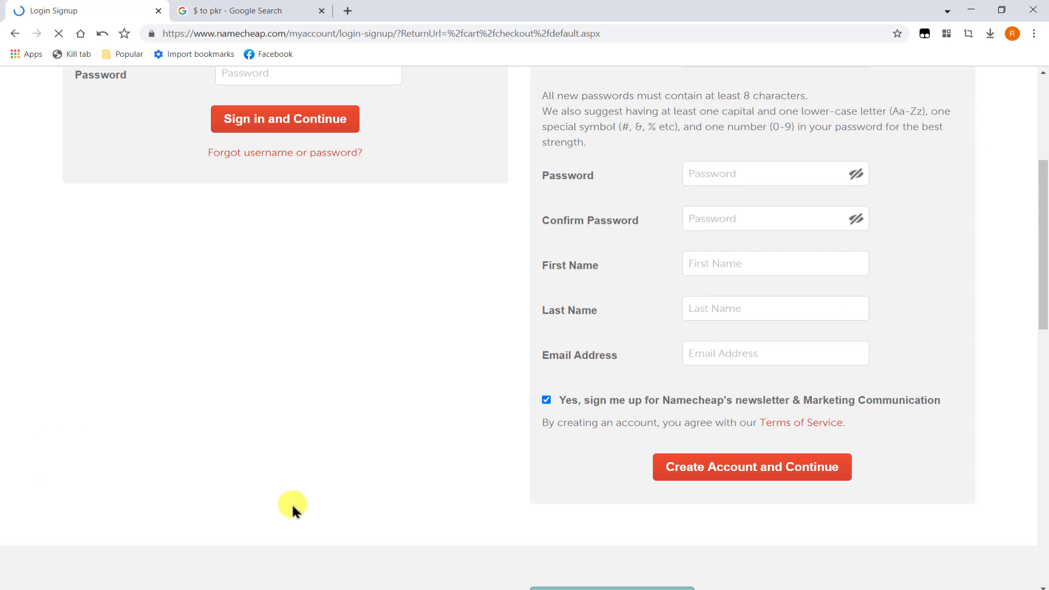
scroll(295, 505, "up", 4)
scroll(298, 507, "up", 1)
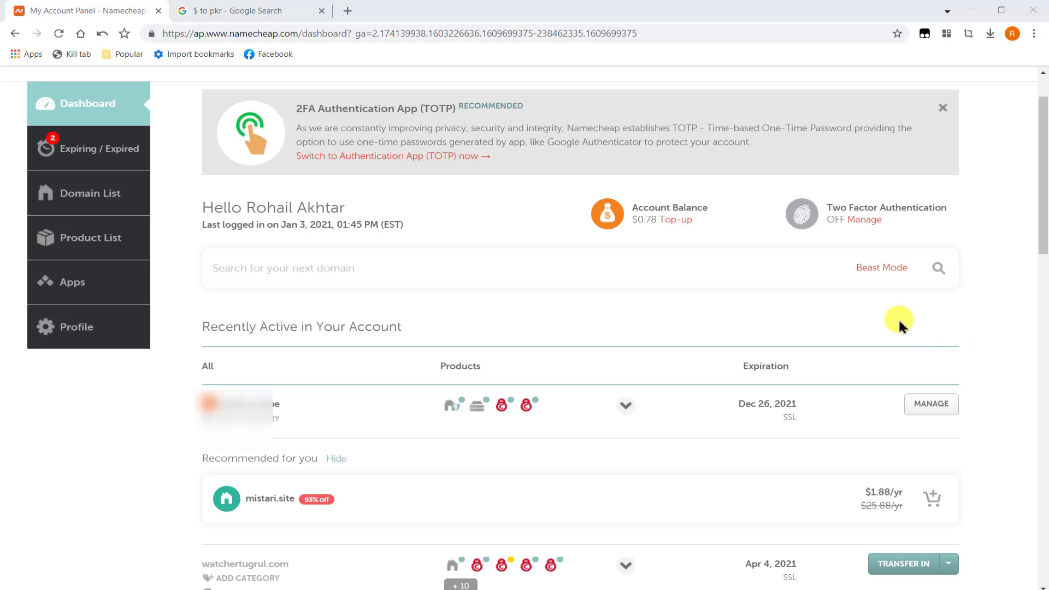
Launch cPanel for the Stellar Plus hosting from Recently Active
left_click(896, 323)
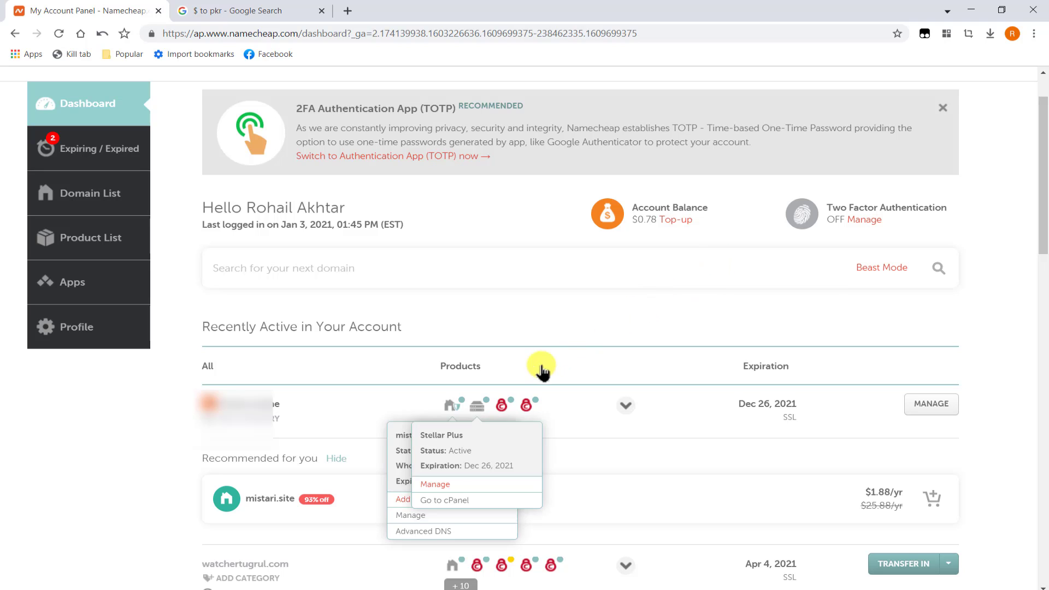
mouse_move(477, 405)
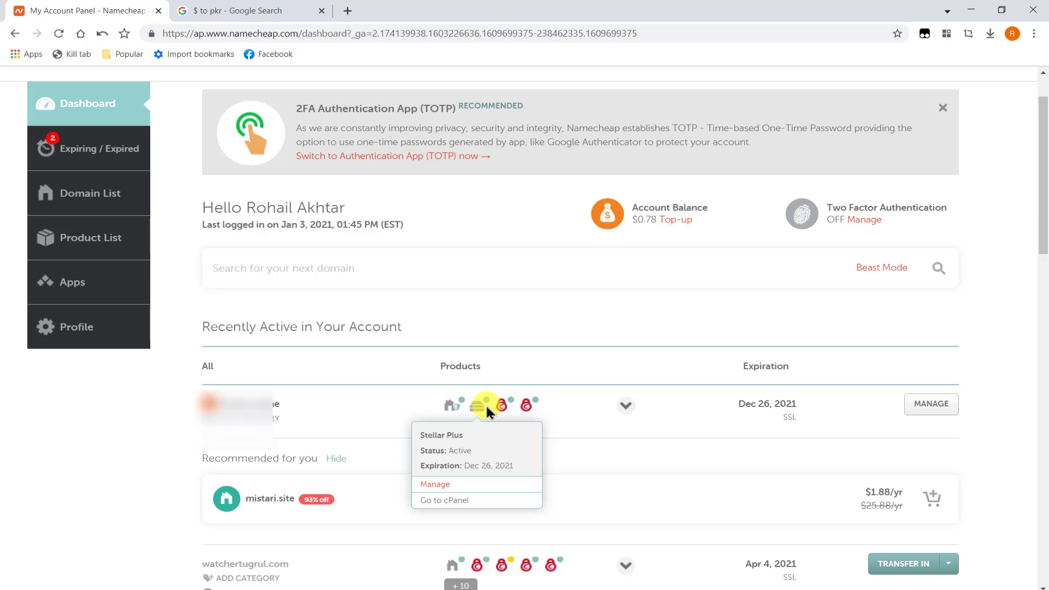
left_click(475, 500)
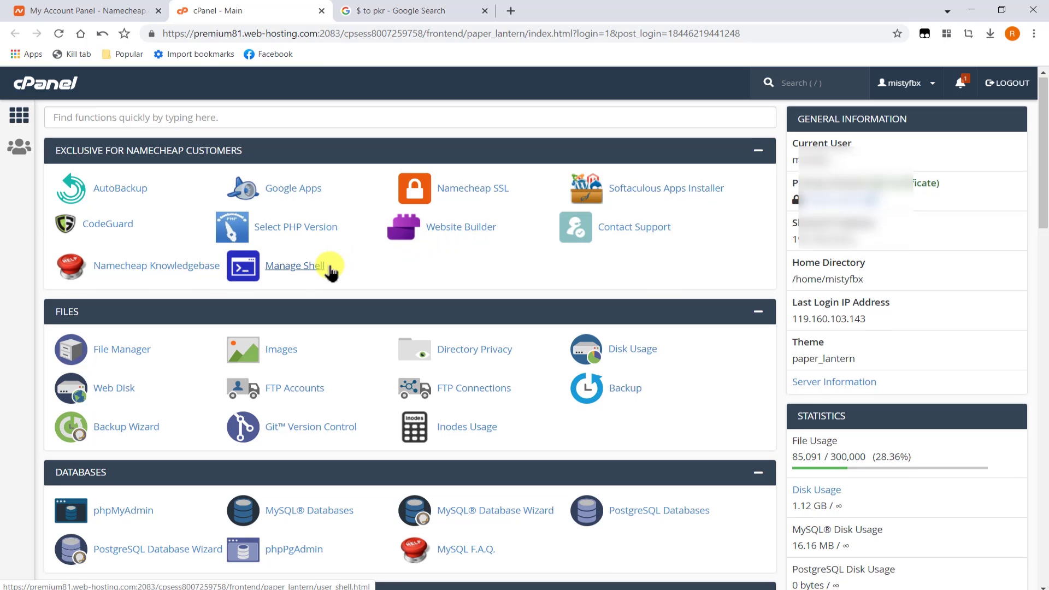
scroll(330, 270, "down", 1)
scroll(331, 270, "up", 1)
scroll(331, 271, "down", 1)
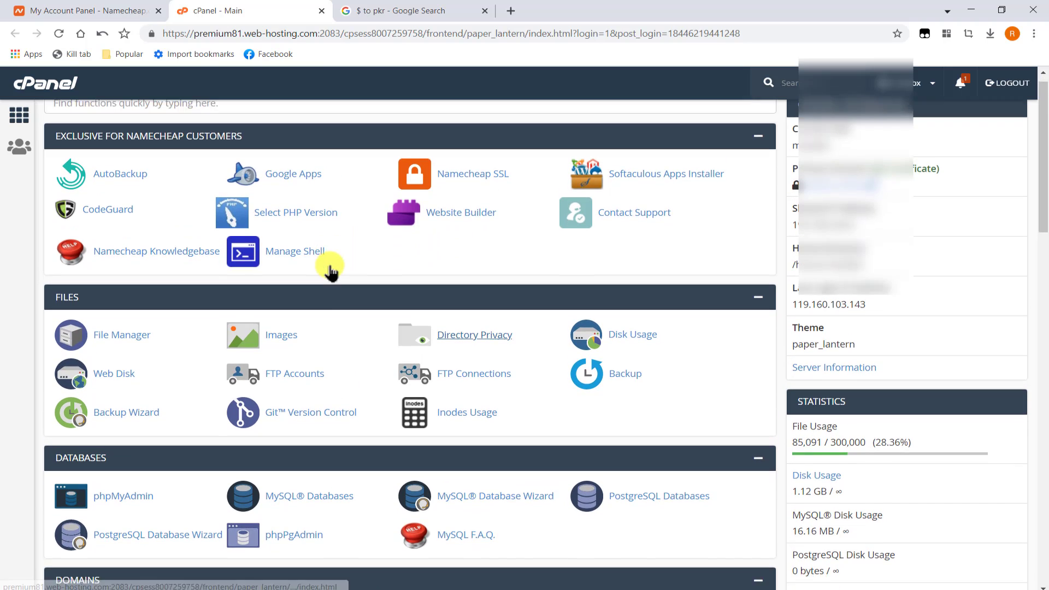
scroll(331, 270, "down", 1)
scroll(328, 270, "down", 2)
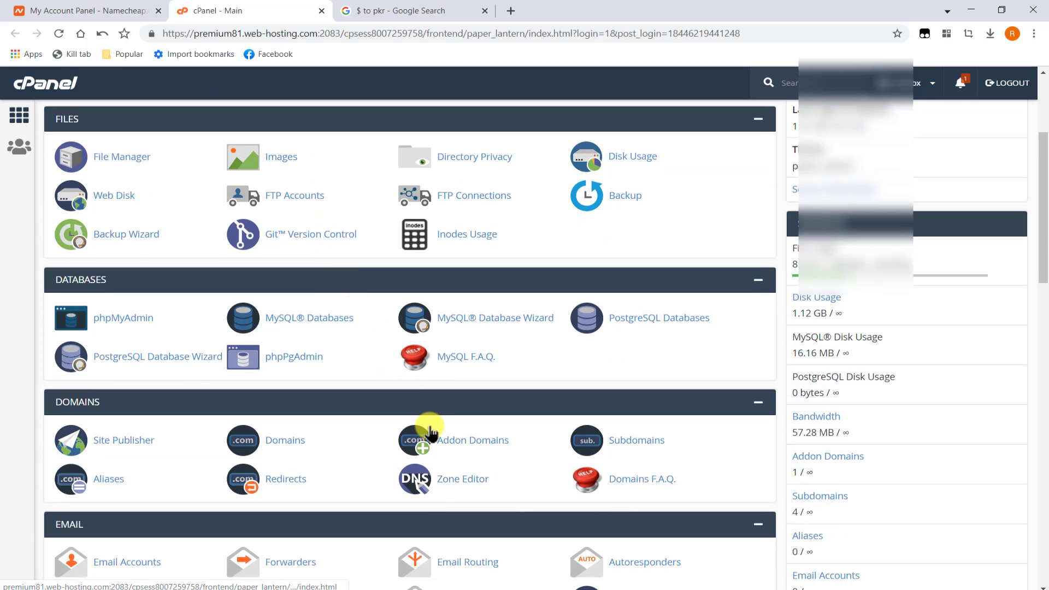
scroll(430, 434, "down", 1)
scroll(430, 434, "down", 4)
scroll(430, 434, "down", 7)
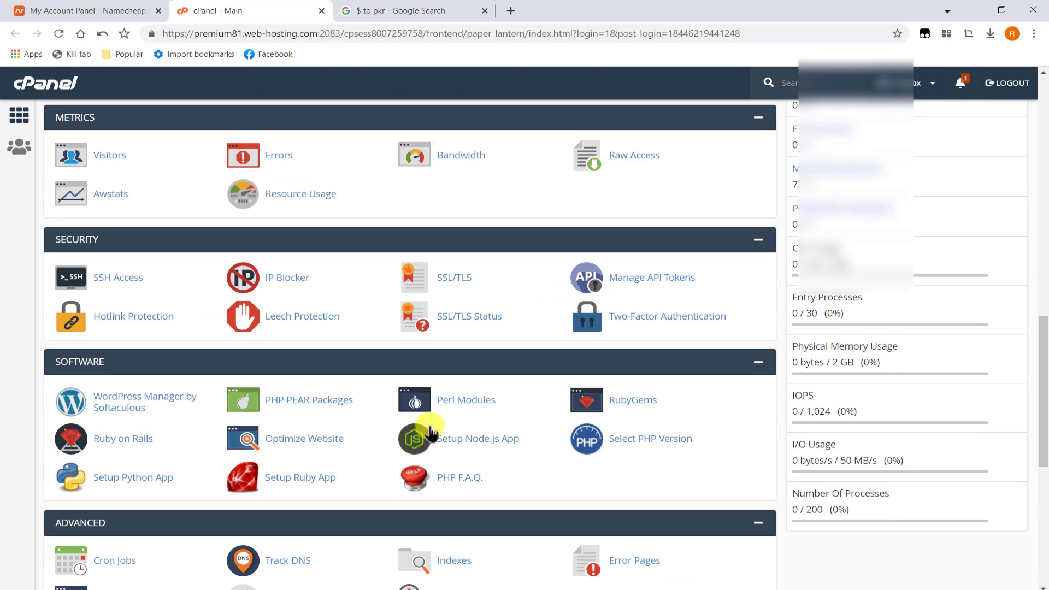
scroll(430, 433, "down", 6)
middle_click(688, 320)
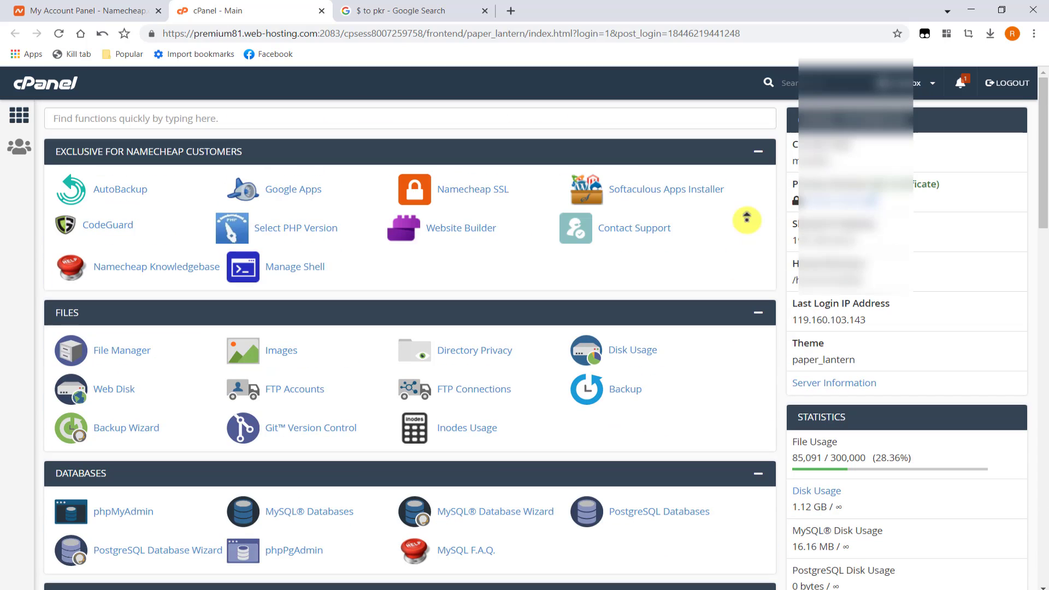
middle_click(746, 218)
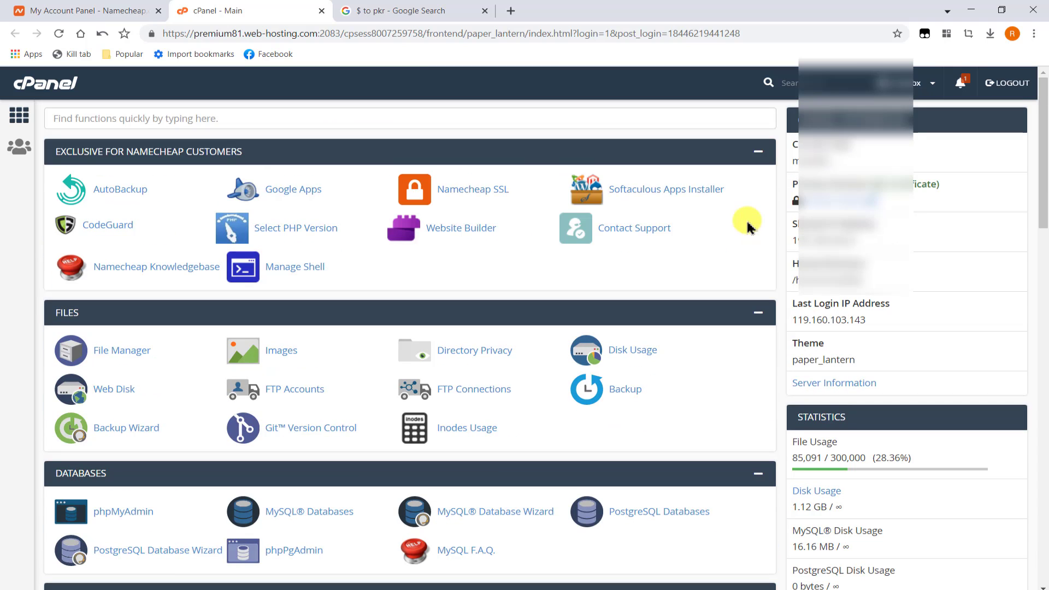